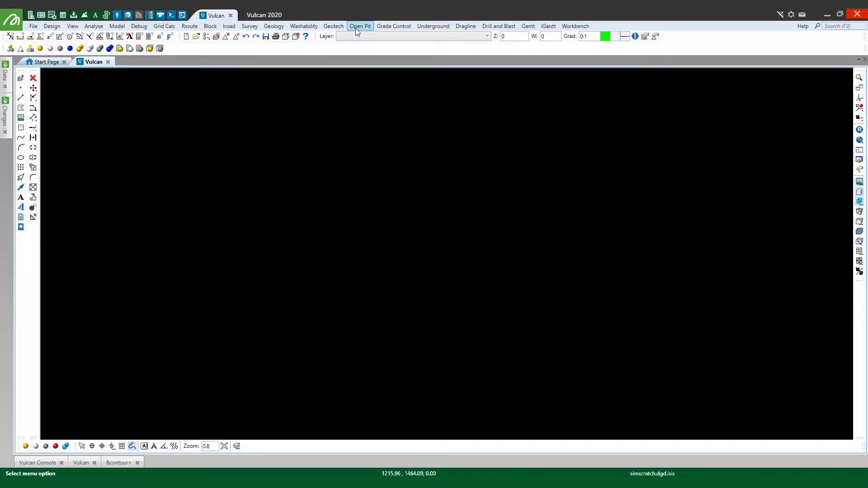
Start a new automated pit design from 2.pds.spec with benches 0 to 100 at height 10
click(358, 28)
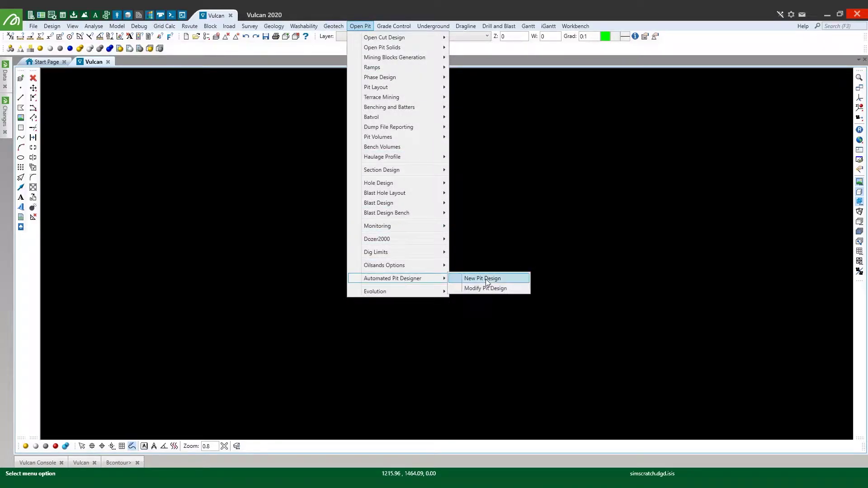
click(486, 279)
text(2.pds.spec)
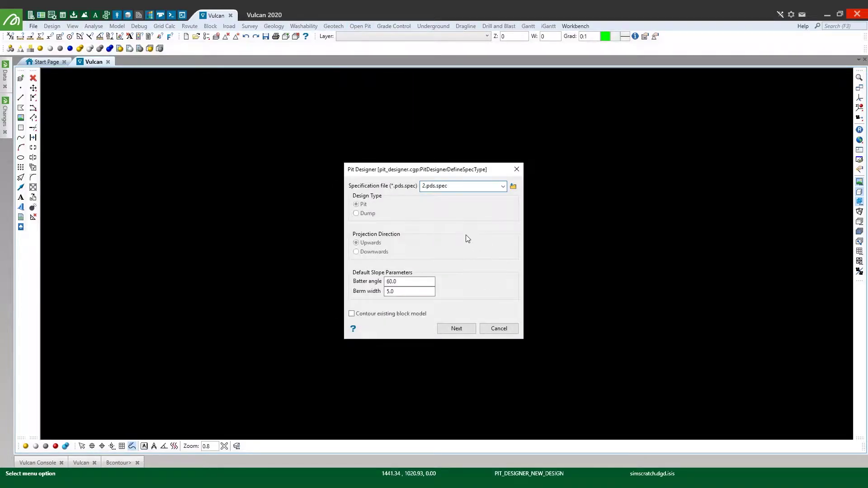
click(456, 330)
text(0)
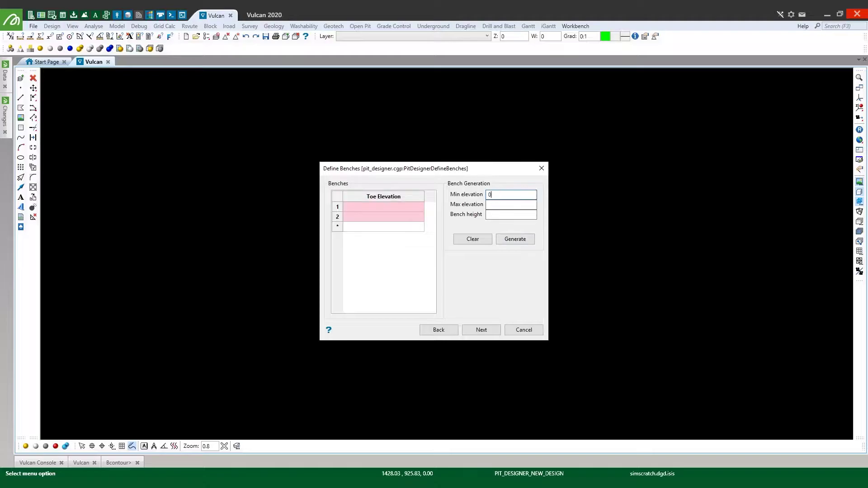
text(100)
key(Tab)
text(10)
click(510, 239)
Digitize a closed kidney-shaped seed string on bench 0 to project the pit benches
click(481, 330)
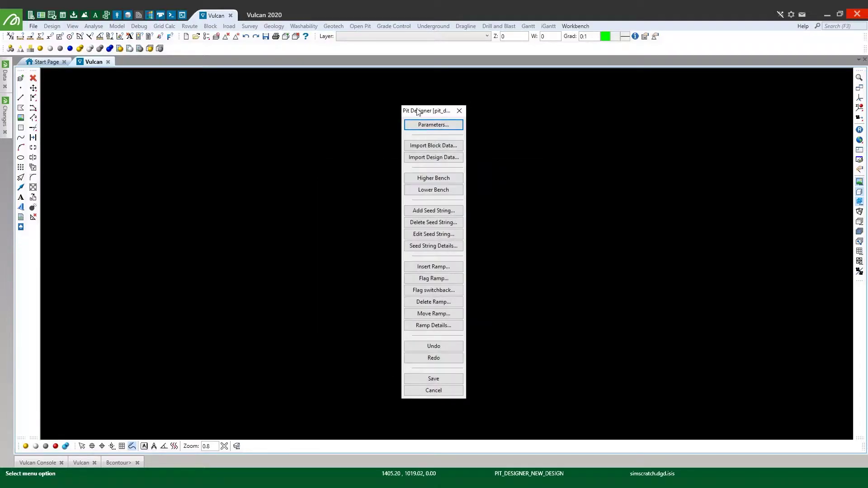
drag(417, 113, 135, 99)
click(160, 197)
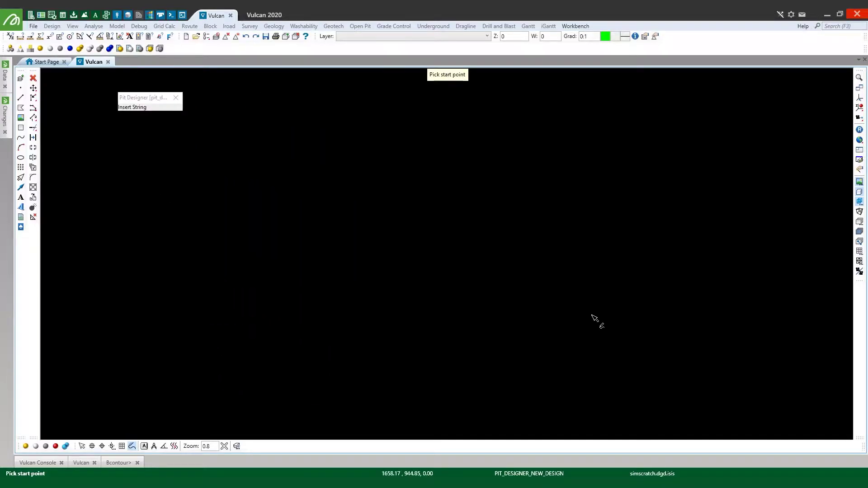
mouse_move(583, 327)
mouse_down()
mouse_move(404, 263)
mouse_move(469, 144)
mouse_move(597, 241)
mouse_move(613, 290)
mouse_move(602, 306)
mouse_move(582, 304)
mouse_up()
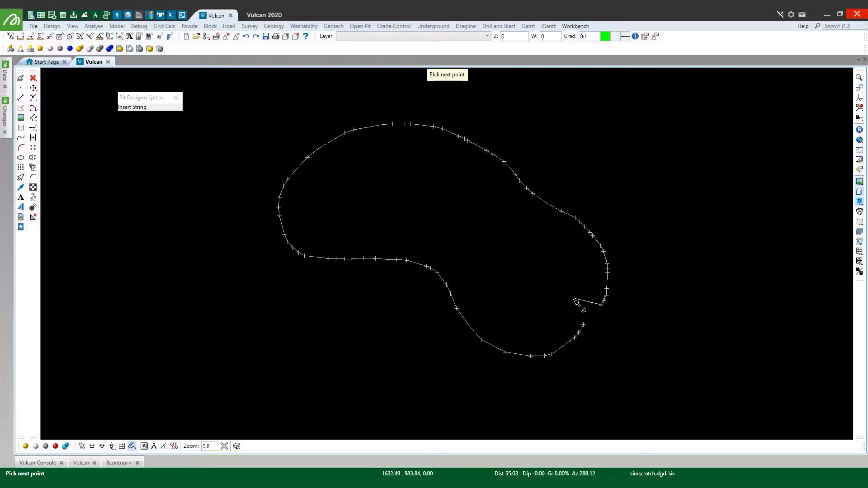
right_click(489, 258)
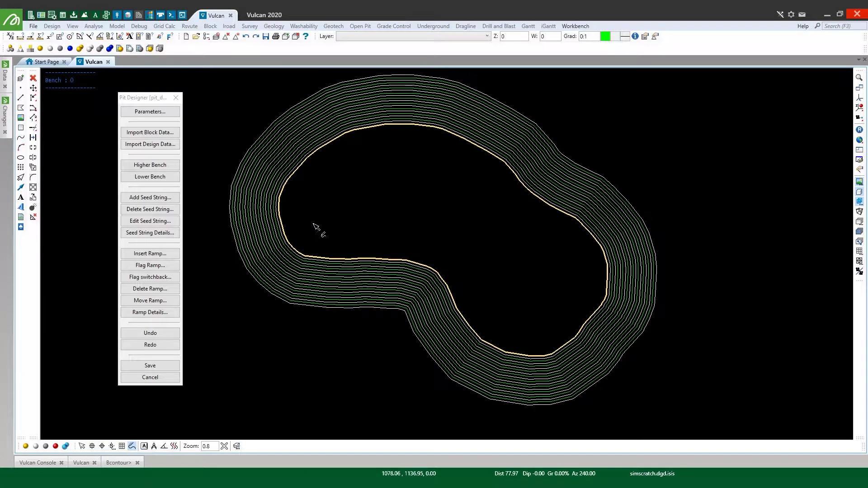
On bench 40, digitize and close a pushback seed string overlapping the lower-left pit
click(151, 165)
click(165, 164)
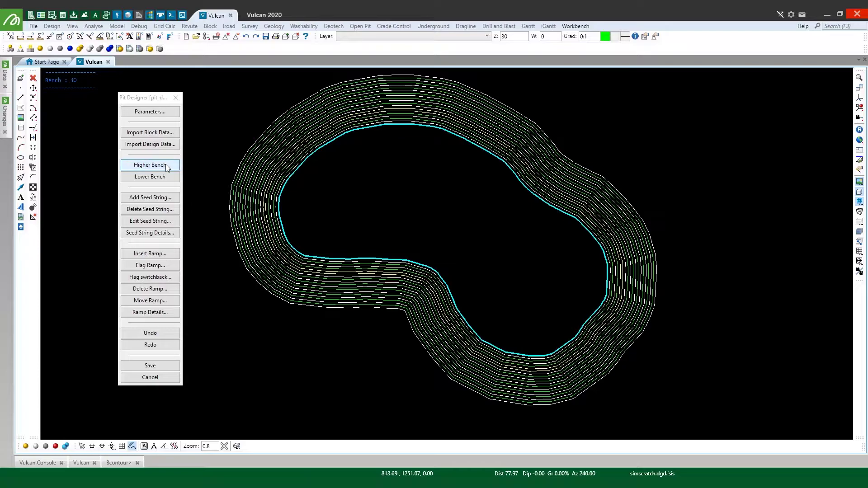
click(155, 198)
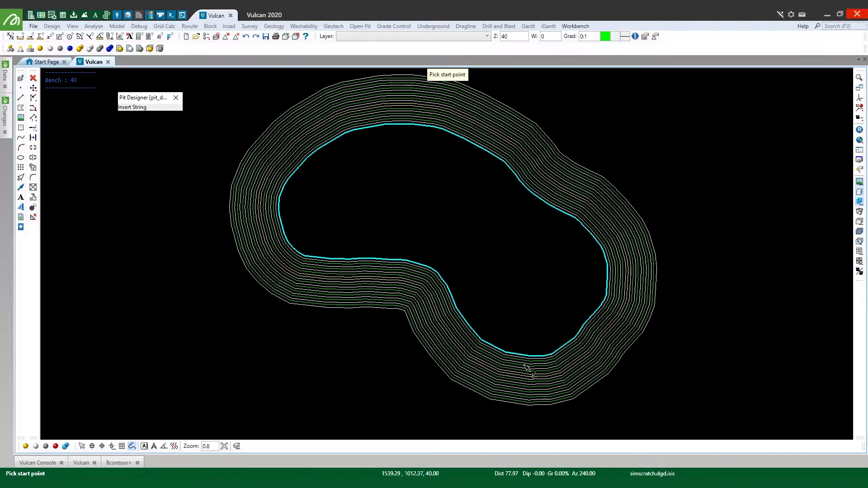
mouse_move(498, 373)
mouse_down()
mouse_move(349, 361)
mouse_move(485, 278)
mouse_up()
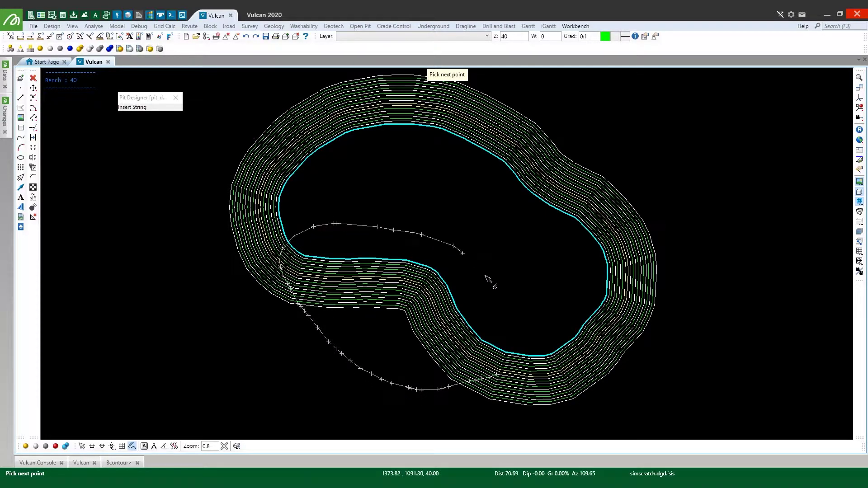
drag(486, 278, 510, 353)
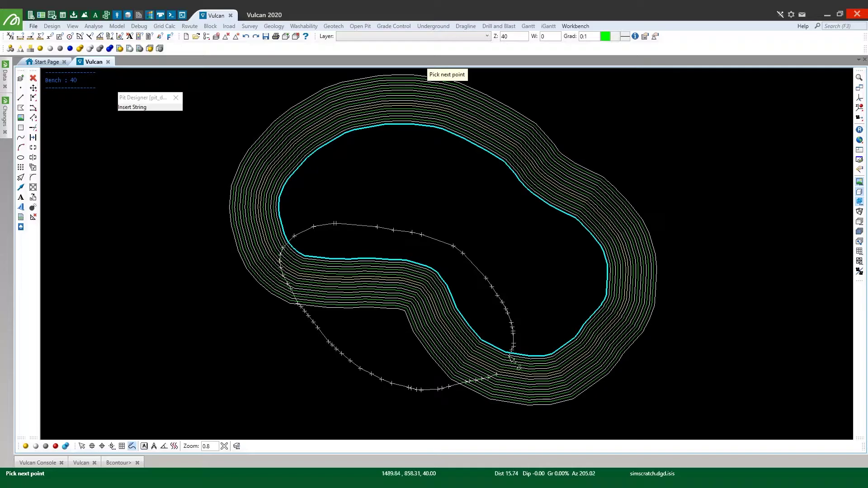
right_click(509, 369)
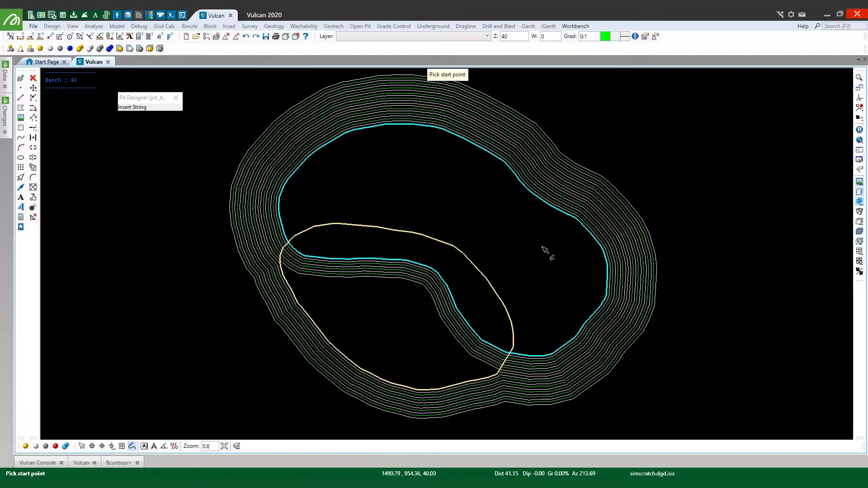
right_click(542, 307)
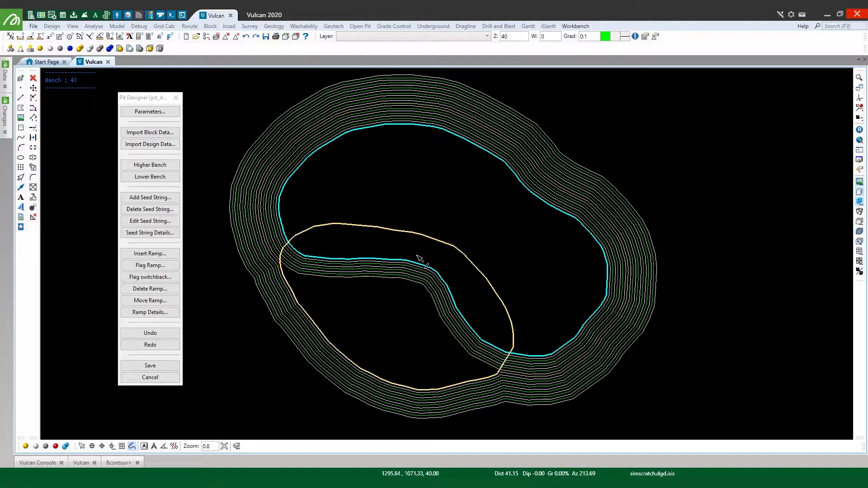
On bench 20, reshape the pushback seed string by picking new start and next points
click(166, 176)
scroll(514, 383, up, 3)
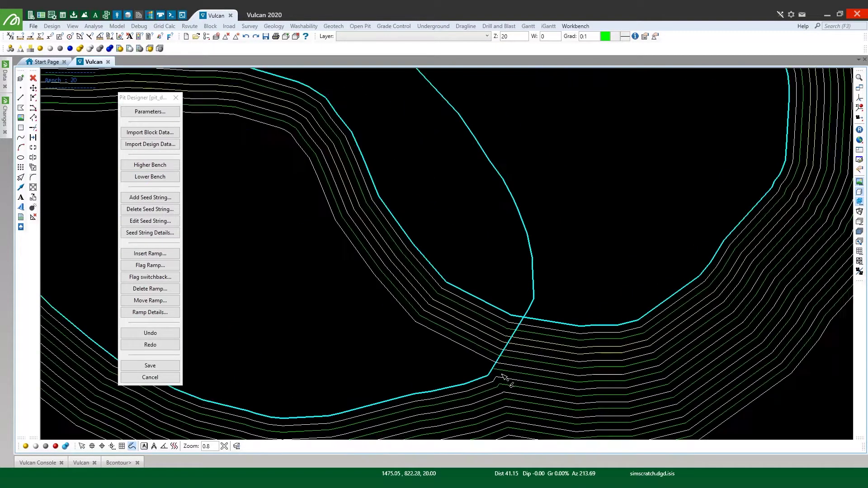
scroll(505, 363, up, 1)
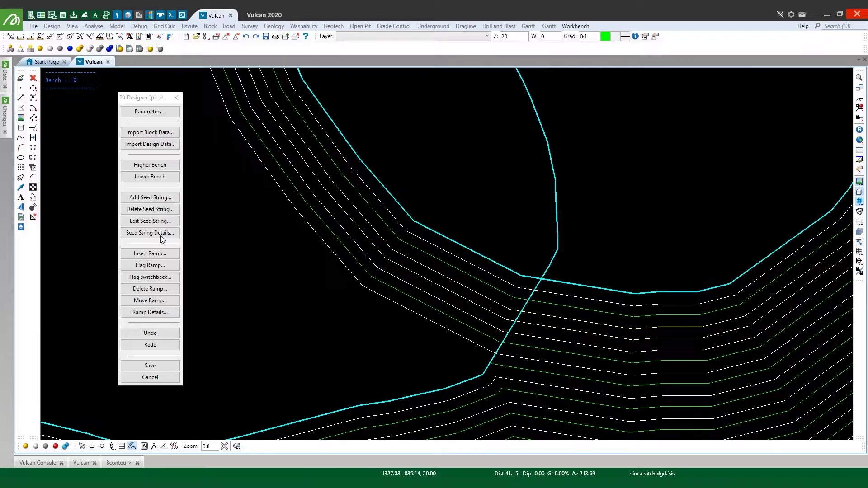
click(151, 221)
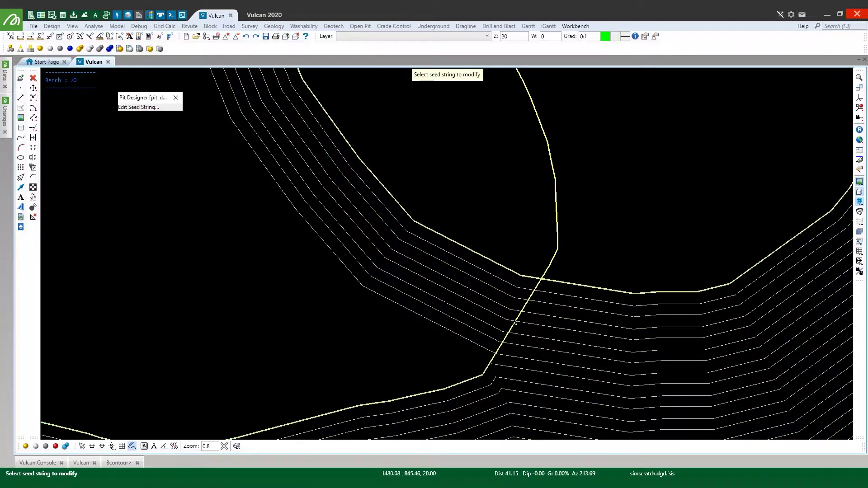
click(514, 322)
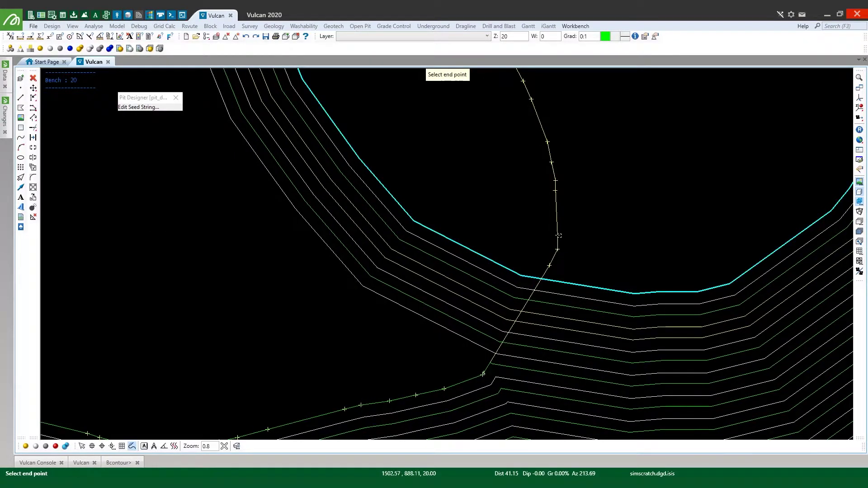
click(81, 445)
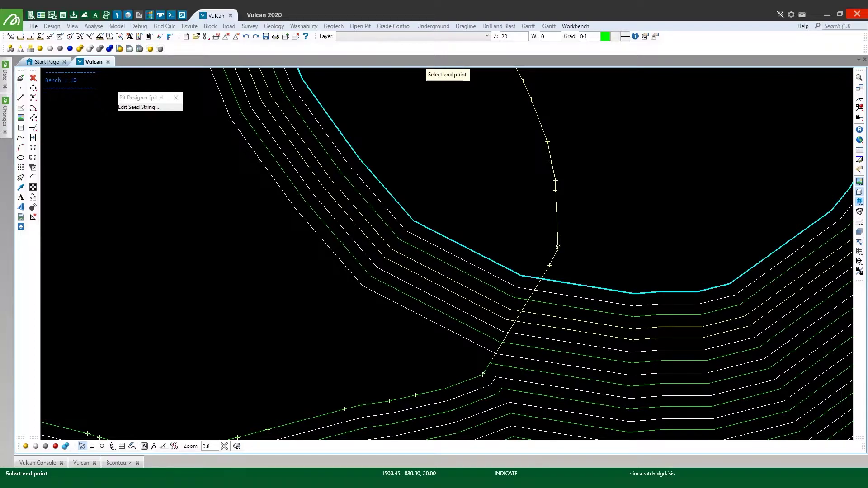
click(557, 248)
click(519, 348)
scroll(520, 353, up, 1)
scroll(522, 367, up, 1)
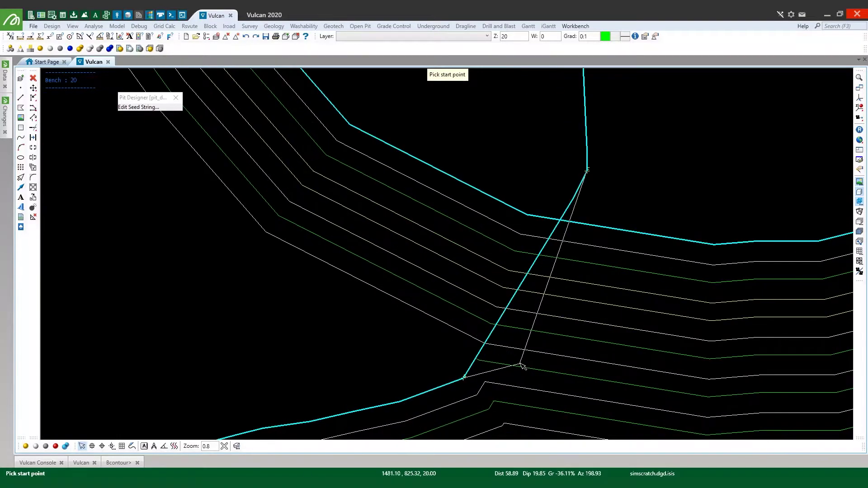
click(520, 366)
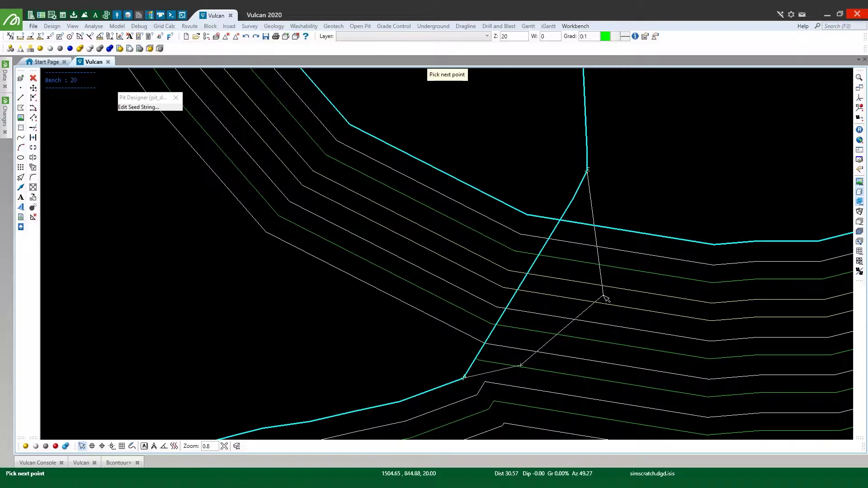
click(606, 298)
scroll(495, 339, down, 2)
scroll(498, 401, down, 2)
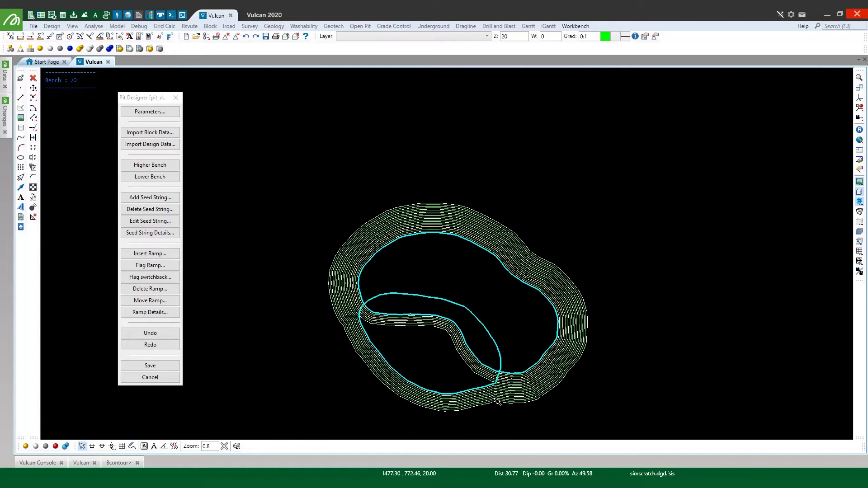
scroll(499, 402, up, 1)
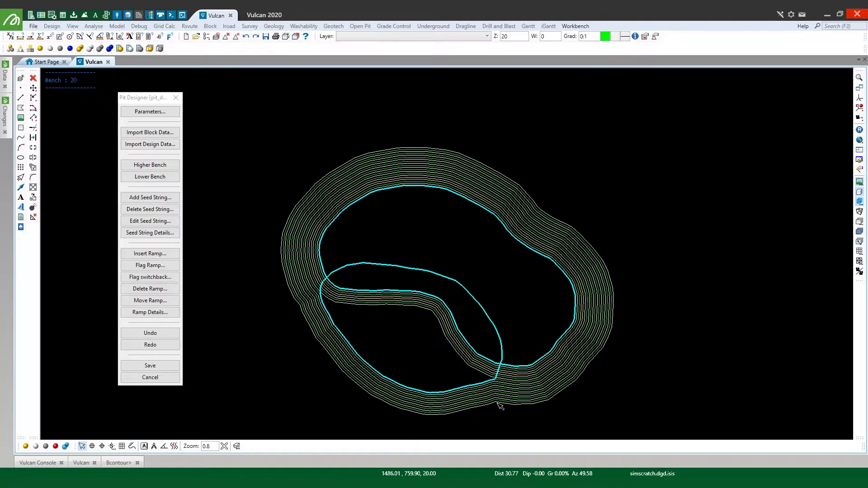
click(148, 178)
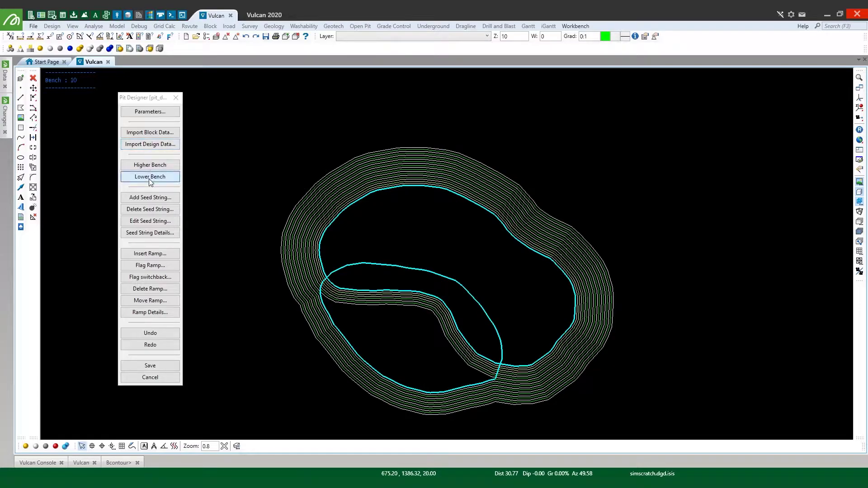
On bench 0, insert northwest and southeast ramps, then relocate the southeast ramp's start
click(149, 178)
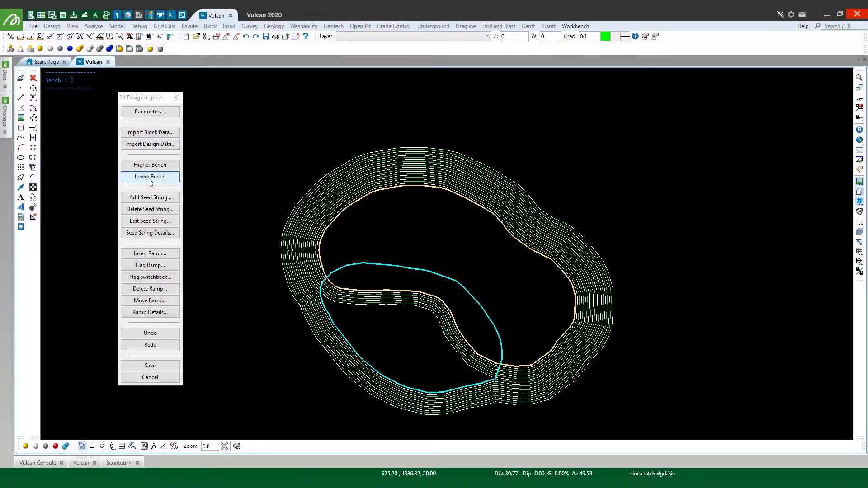
click(149, 253)
click(326, 238)
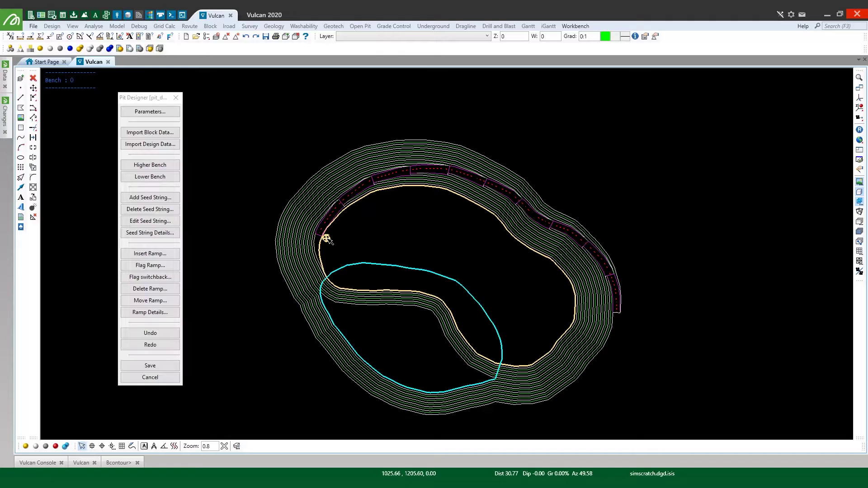
click(150, 254)
click(529, 362)
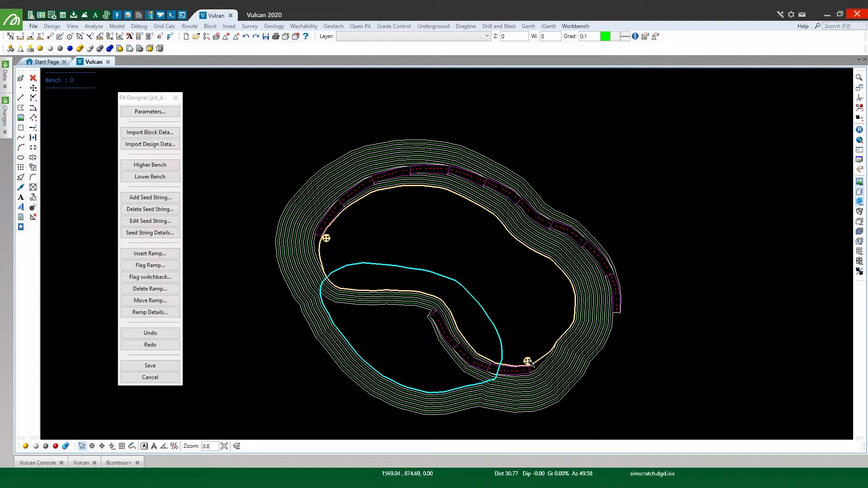
click(150, 301)
click(515, 357)
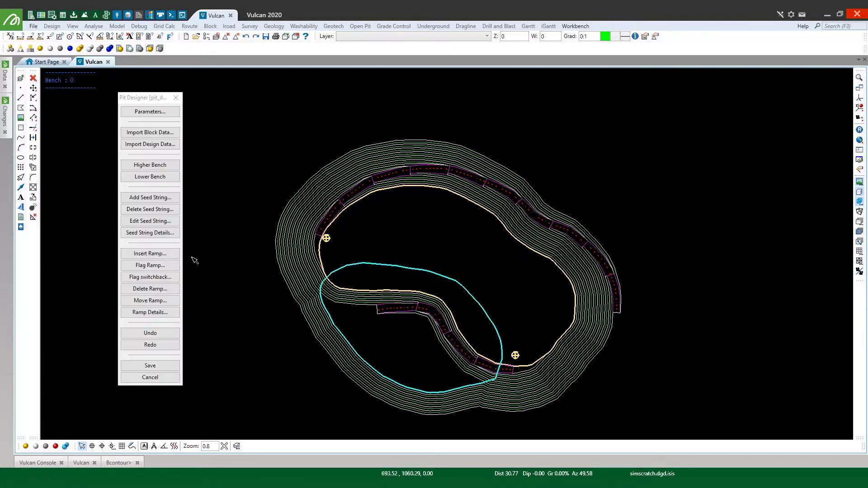
On bench 40, insert a third ramp on the lower-left wall string
click(153, 165)
click(152, 166)
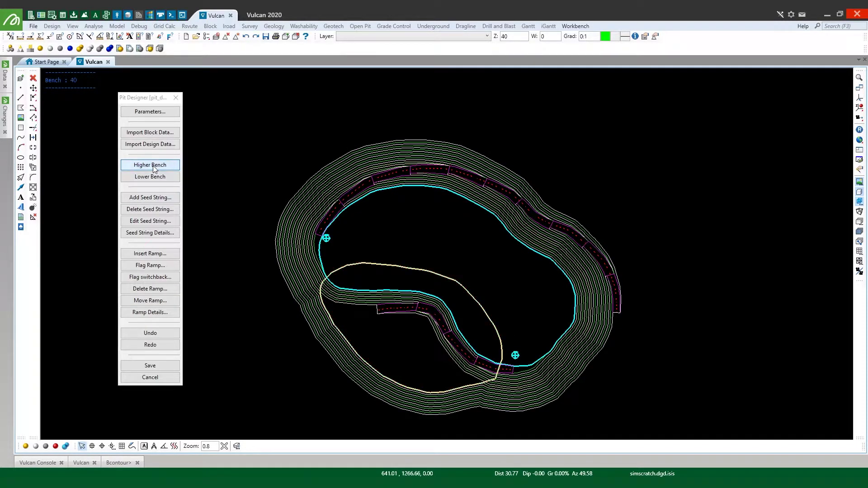
click(146, 259)
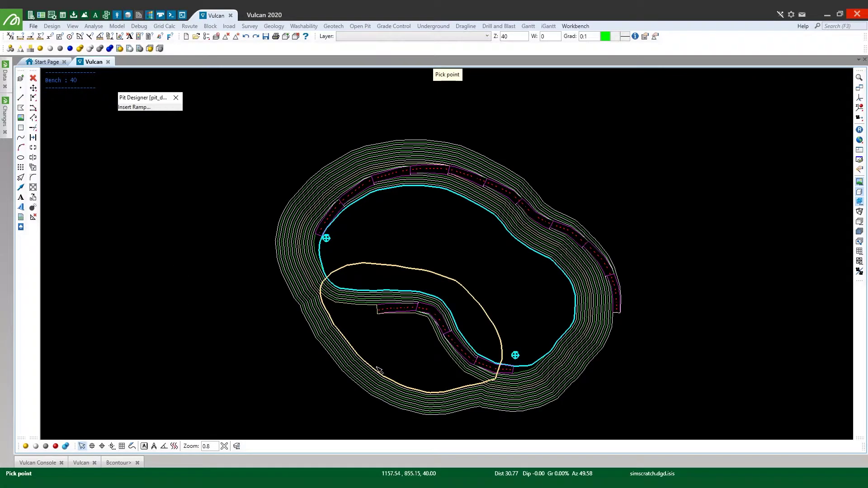
click(377, 367)
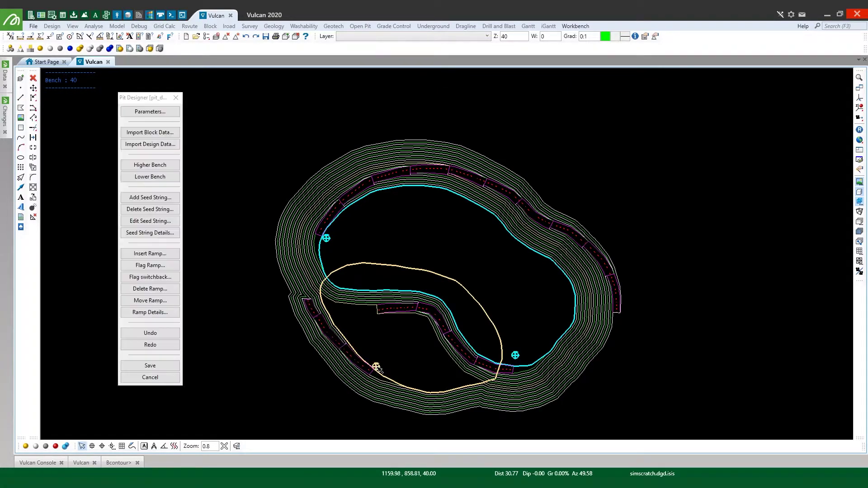
In Ramp Details, set ramp 3's direction to Counter clockwise
click(153, 311)
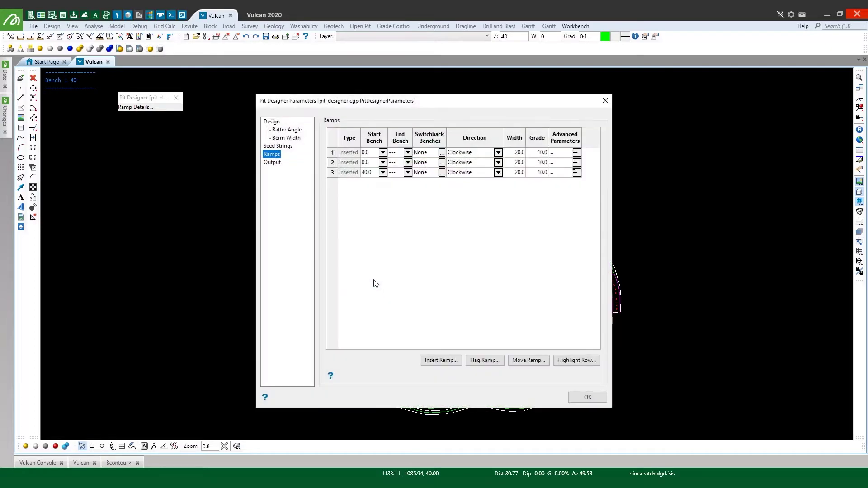
click(498, 172)
click(476, 186)
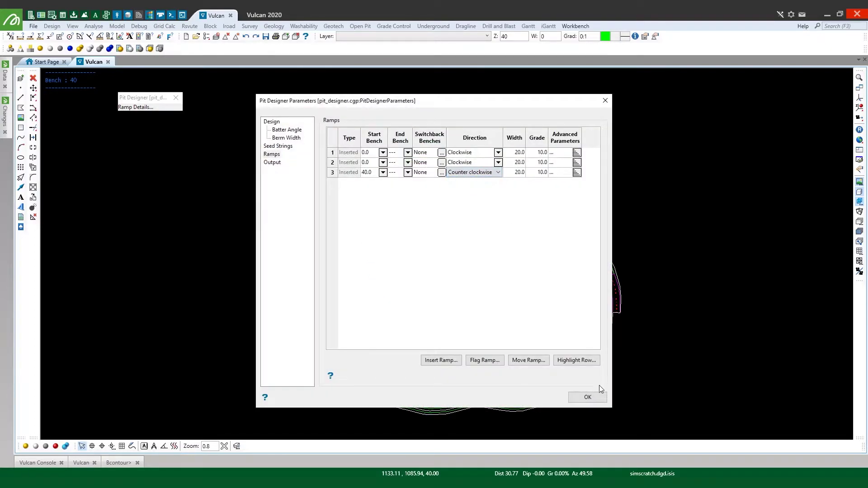
click(588, 397)
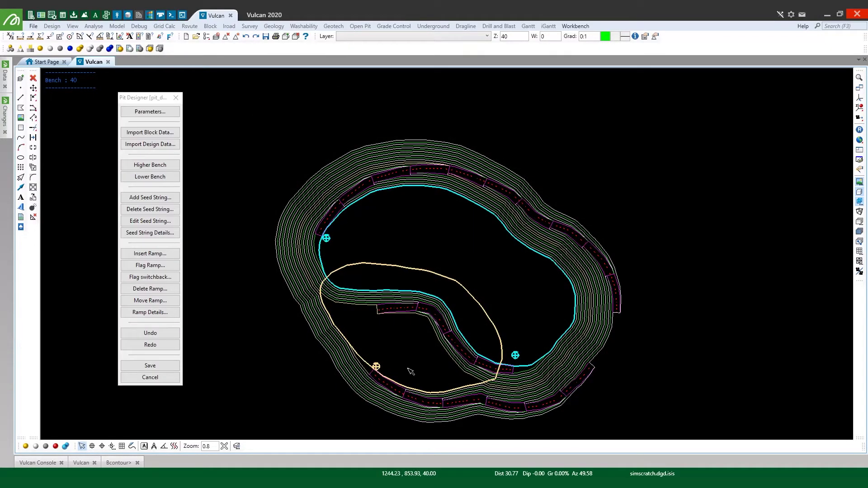
Flag a switchback on the top northwest ramp segment, checking it in 3D and plan view
click(149, 278)
click(413, 170)
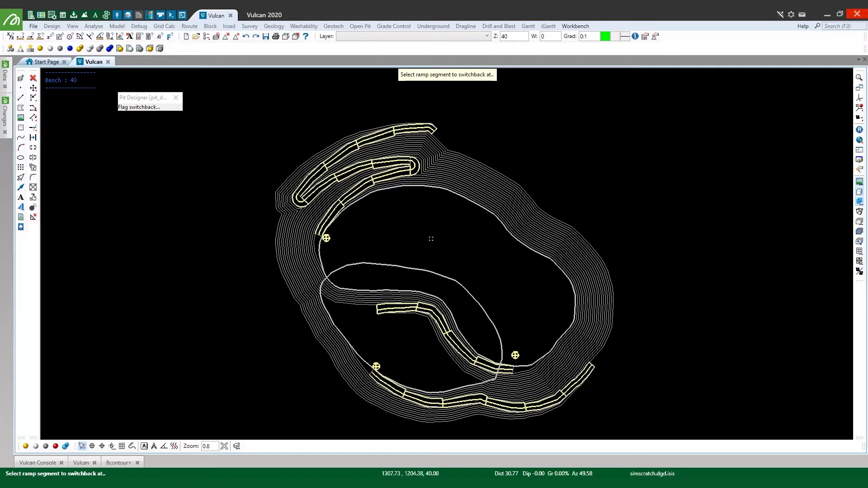
mouse_move(490, 216)
mouse_down()
mouse_move(478, 227)
mouse_move(332, 160)
mouse_move(772, 197)
mouse_up()
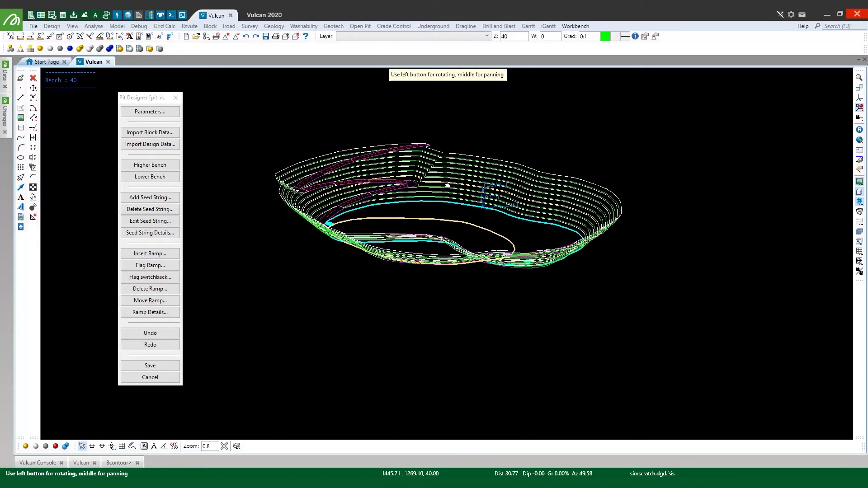
click(860, 130)
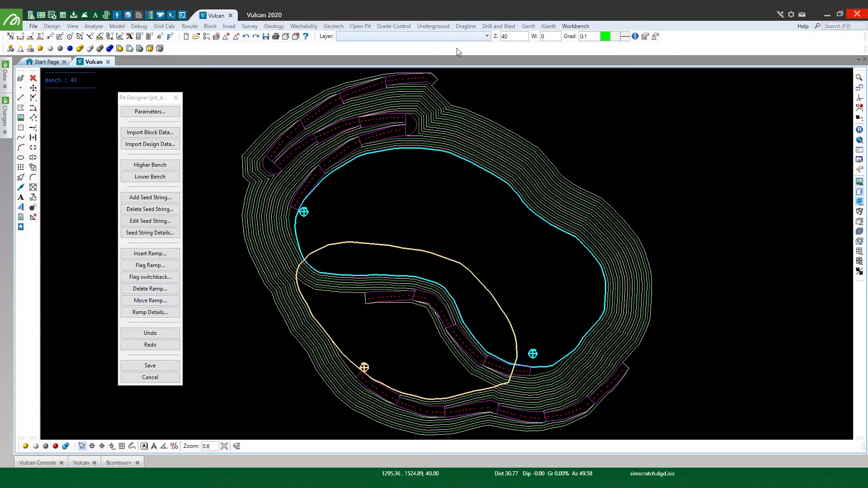
Relocate the northwest ramp's start to a new point on the cyan string
click(150, 301)
click(306, 213)
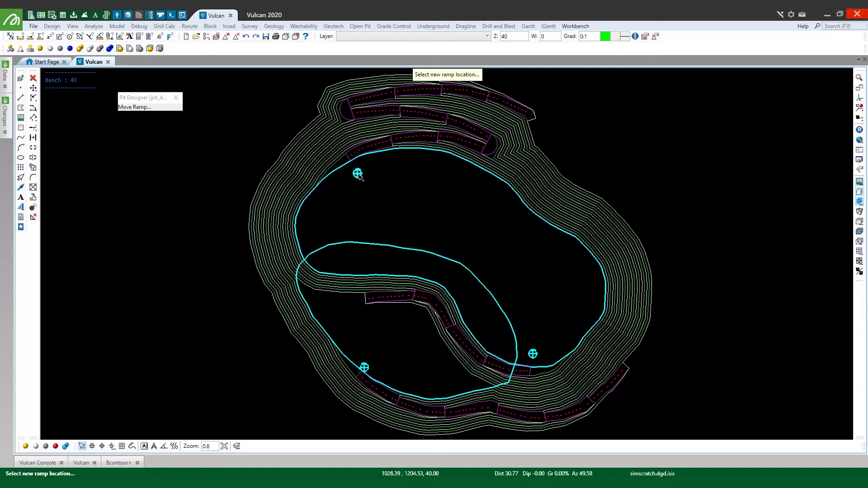
click(340, 202)
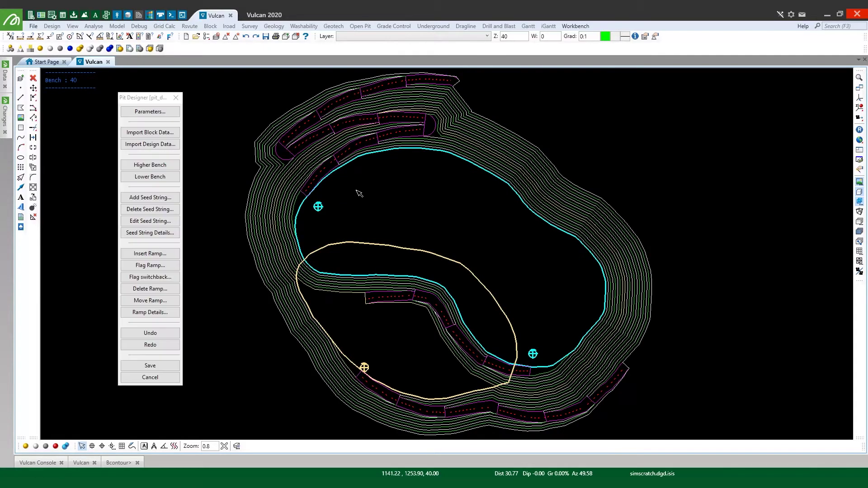